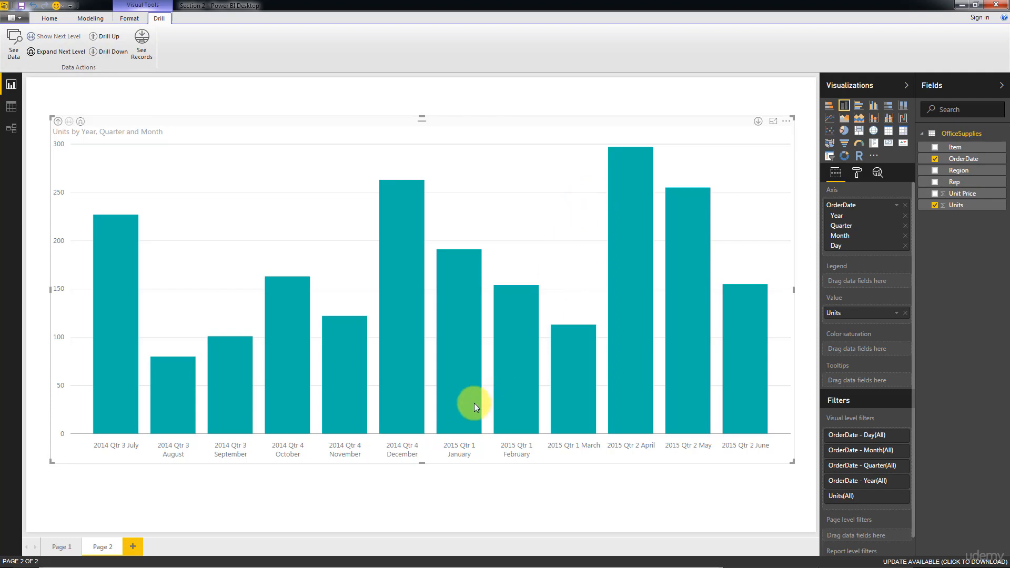
Add a new report page and create a stacked column chart of Units by Rep
mouse_move(475, 407)
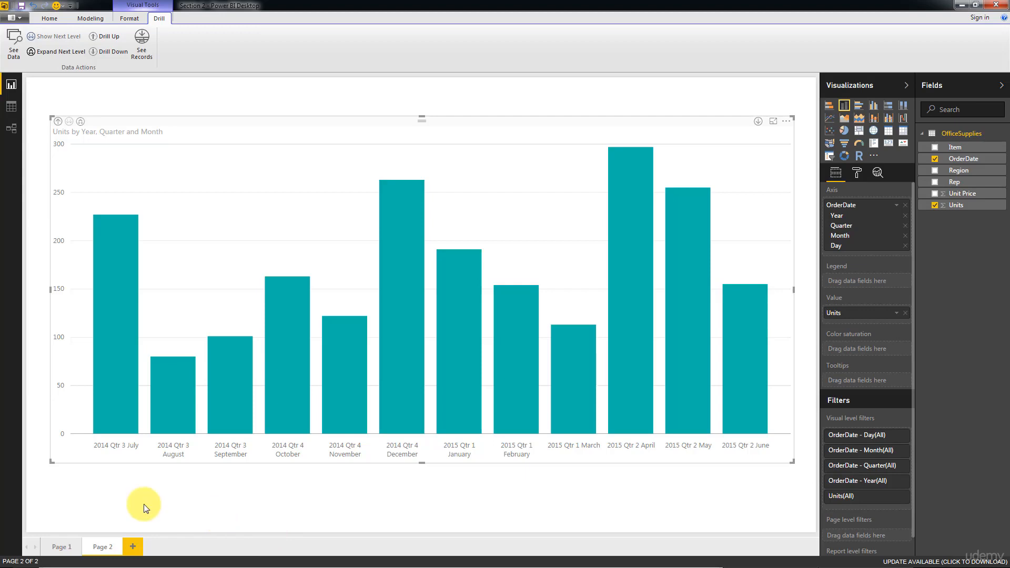
left_click(134, 545)
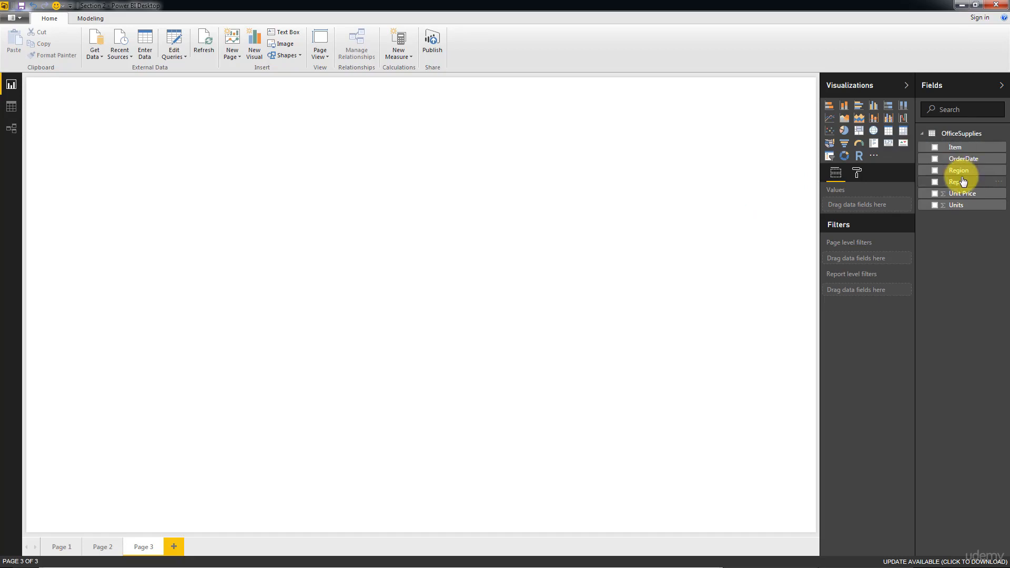
left_click_drag(963, 182, 350, 265)
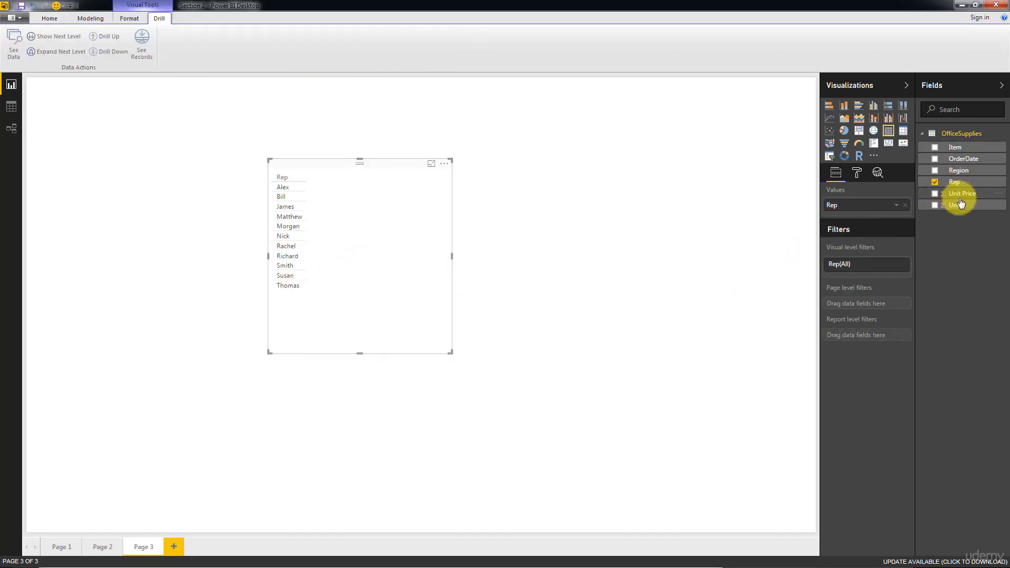
left_click_drag(961, 206, 289, 284)
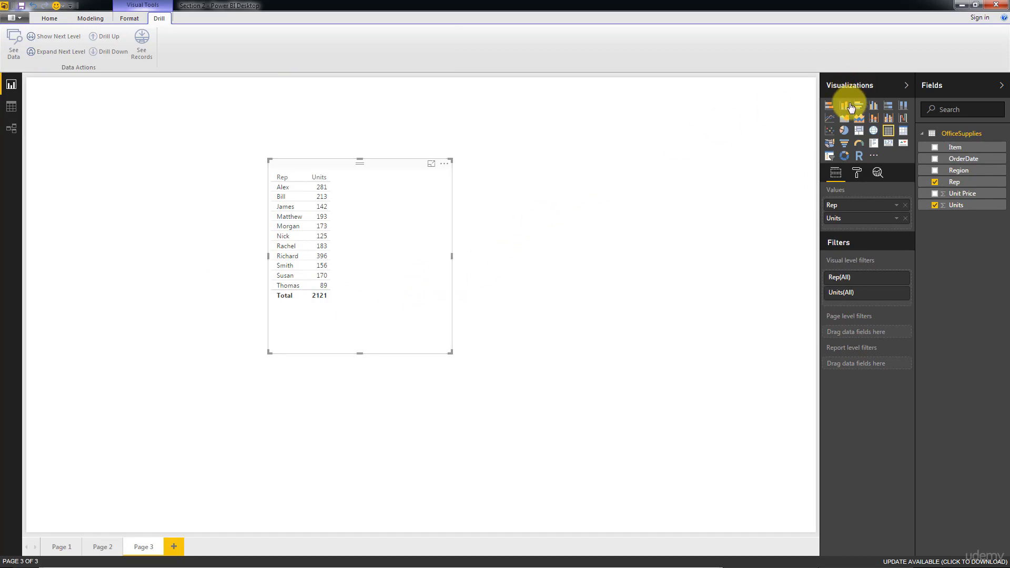
left_click(844, 105)
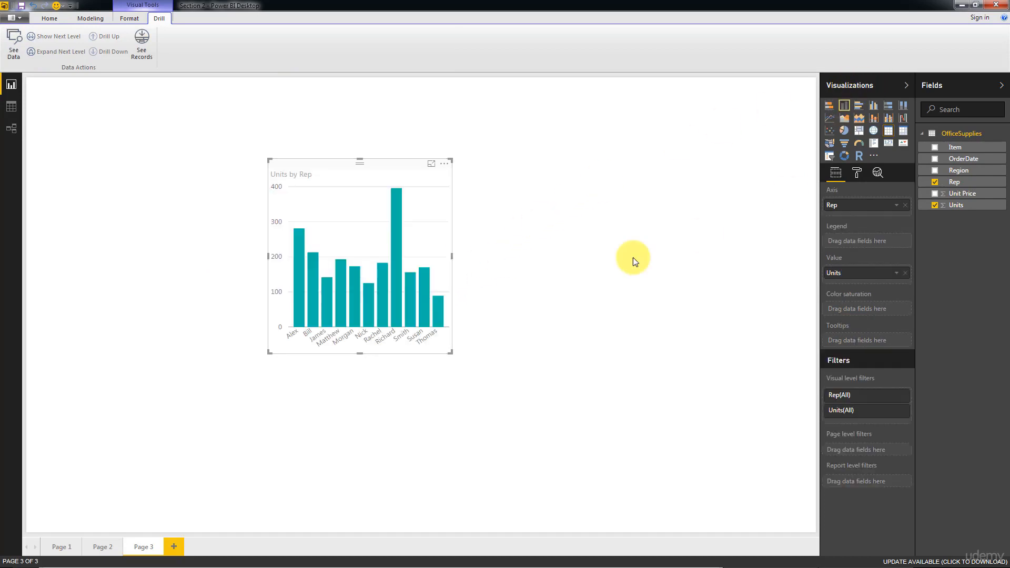
Enlarge the Units by Rep chart and reposition it near the middle of the page
left_click(448, 357)
left_click(449, 354)
left_click_drag(450, 354, 801, 488)
left_click_drag(509, 166, 389, 122)
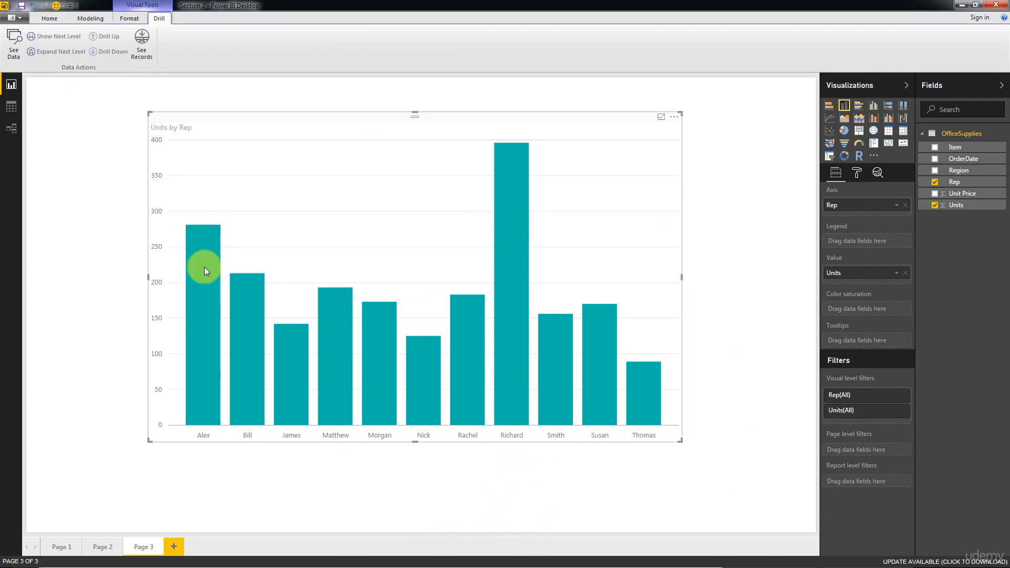
Review the Region and Rep columns in the OfficeSupplies data table, and return to the report
left_click(12, 111)
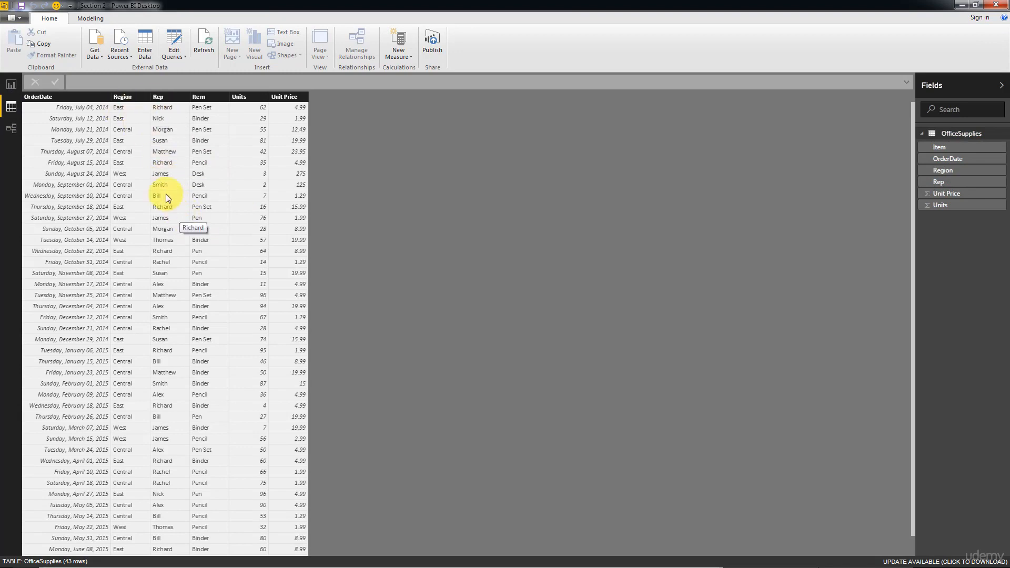
left_click(13, 89)
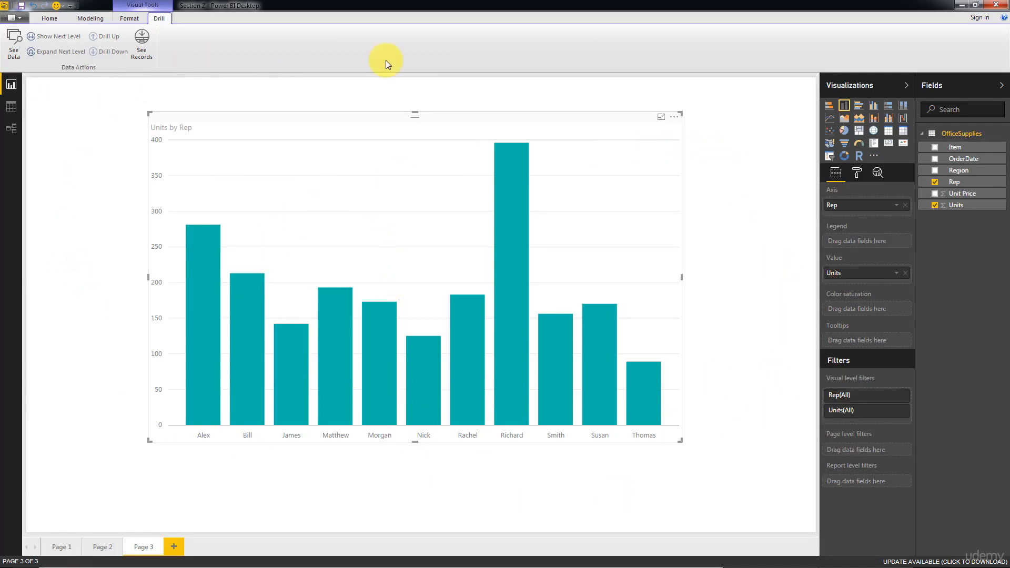
Add Region to the chart's axis above Rep to form a Region–Rep hierarchy
mouse_move(522, 360)
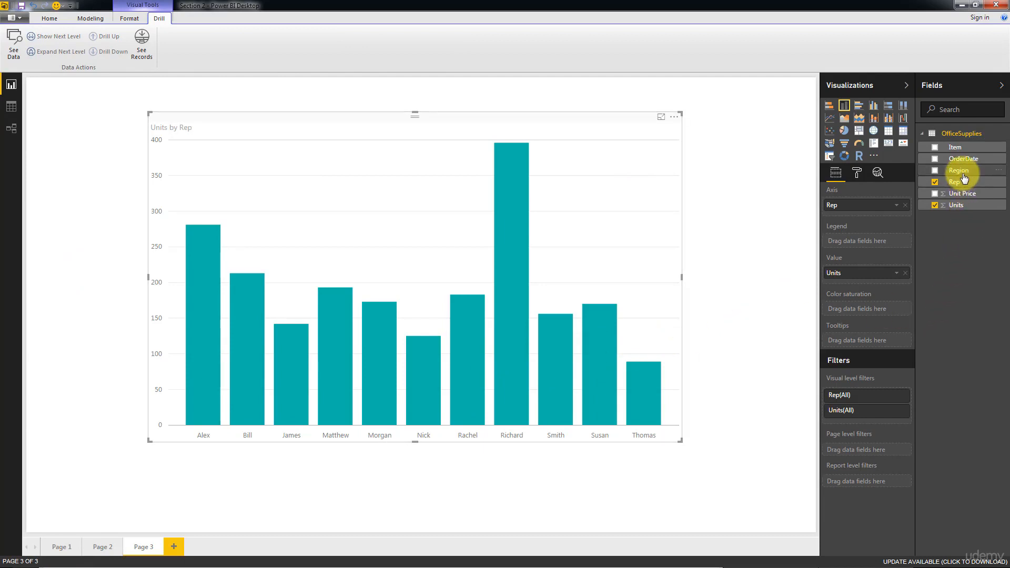
left_click_drag(963, 174, 849, 198)
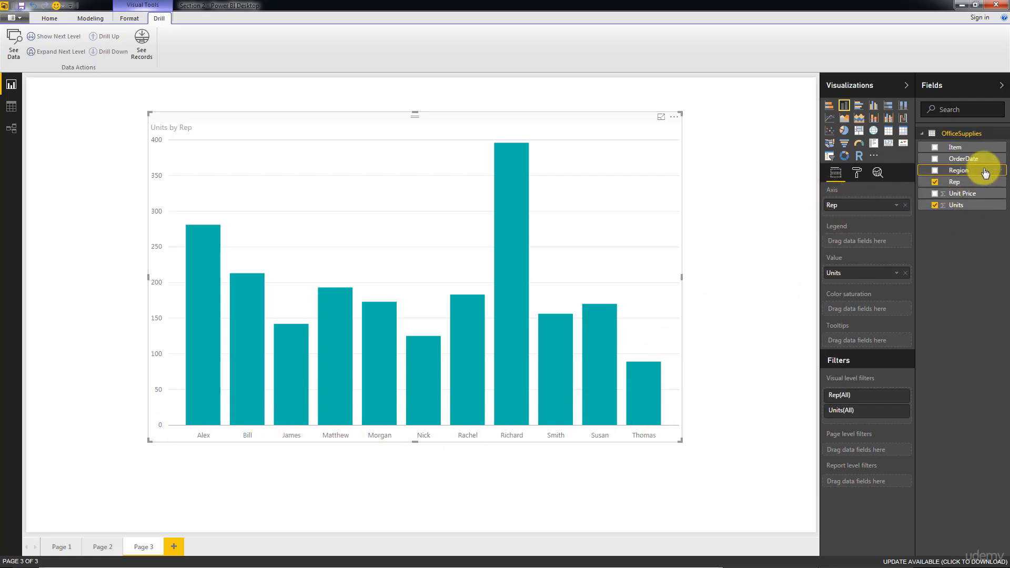
left_click_drag(968, 171, 897, 203)
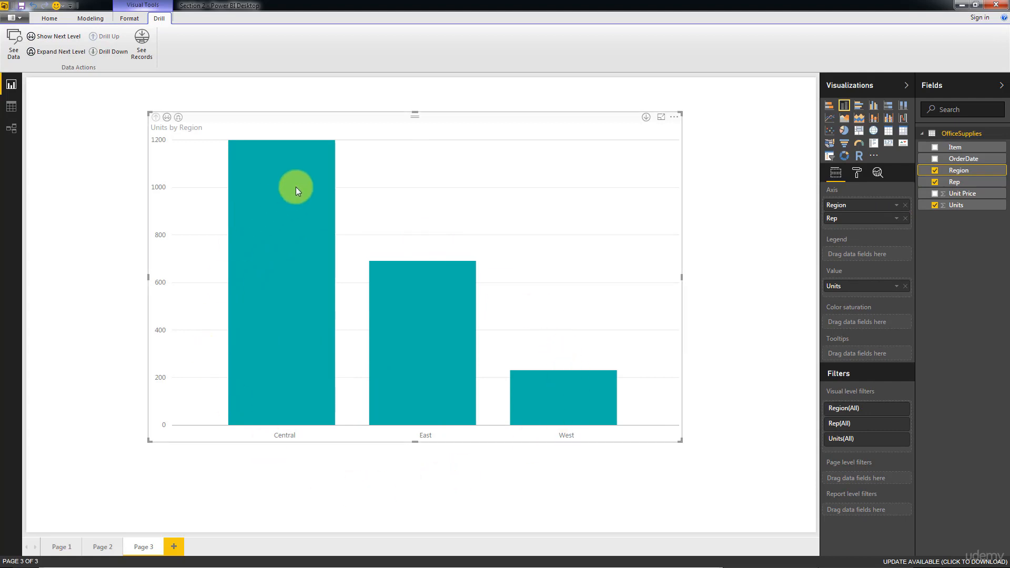
Compare the Region chart with the date hierarchy chart on Page 2, and return to Page 3
mouse_move(296, 187)
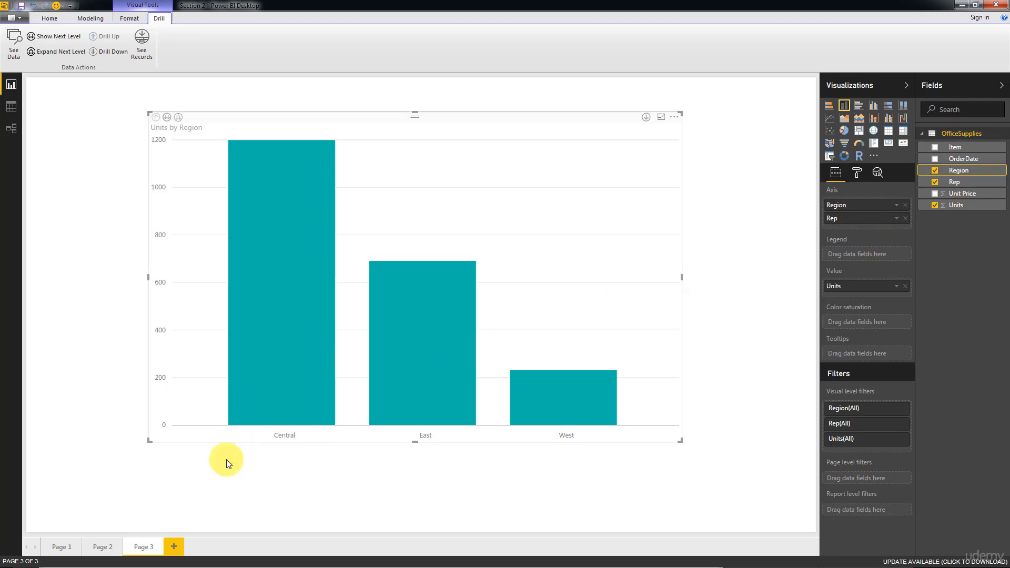
left_click(100, 547)
left_click(547, 185)
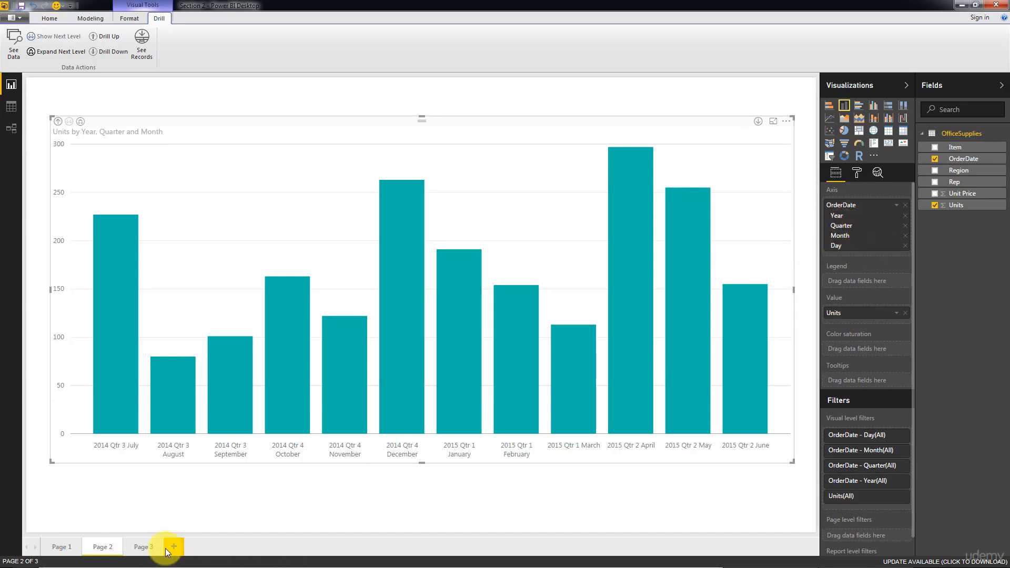
left_click(144, 548)
left_click(349, 384)
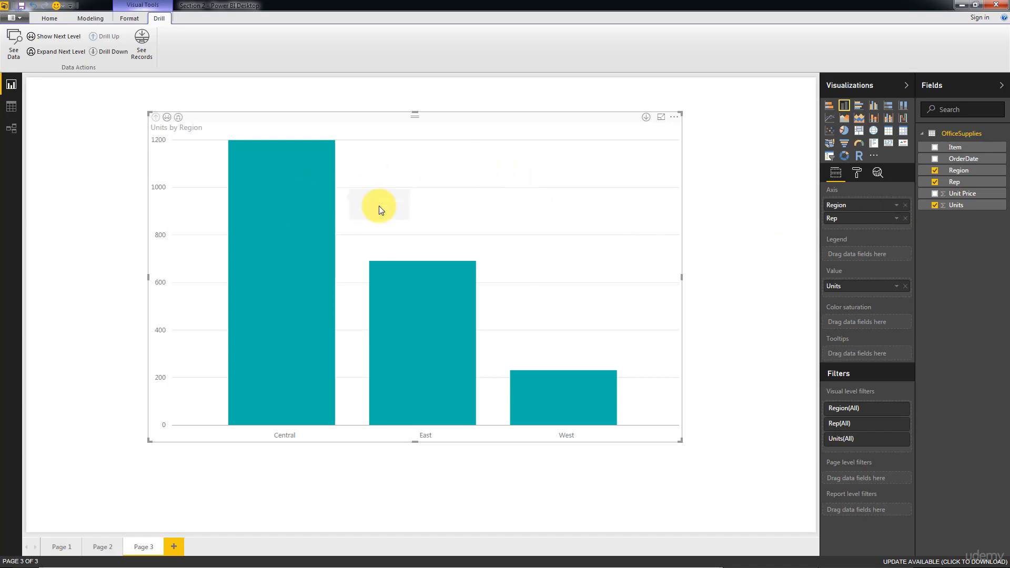
Show the chart at the Rep level, drill back up to Region, and expand all down one level
left_click(168, 119)
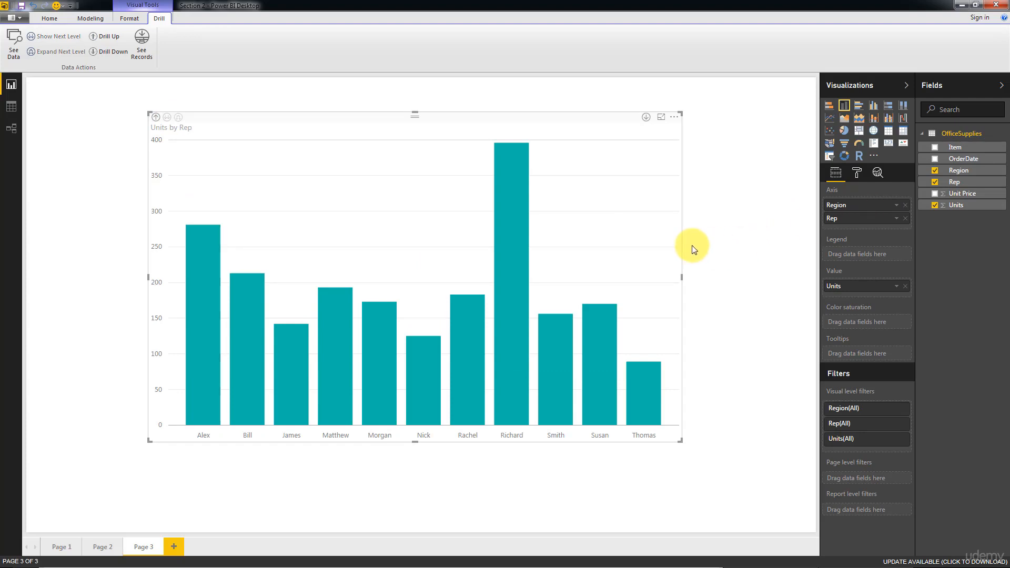
left_click(156, 117)
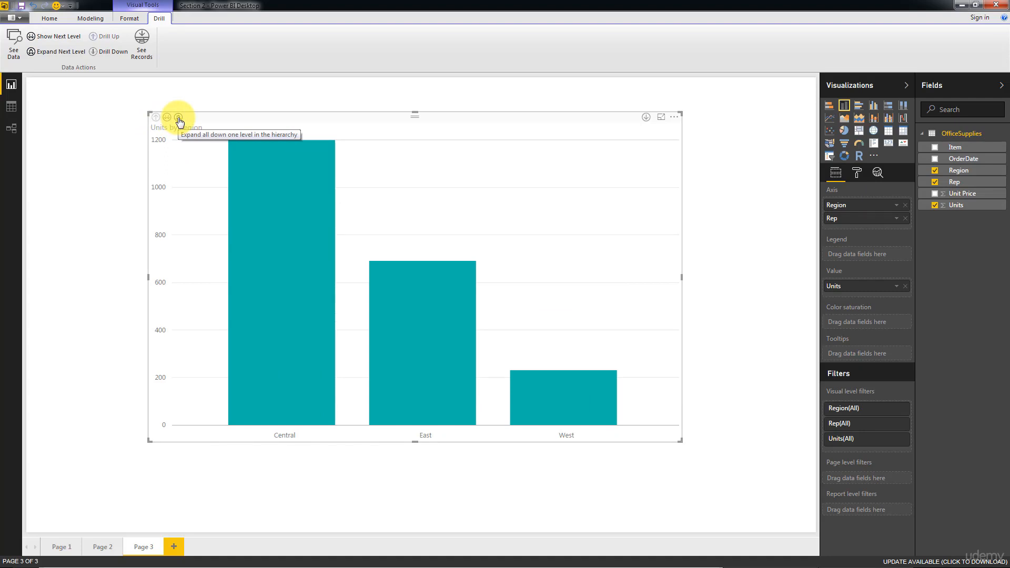
left_click(179, 118)
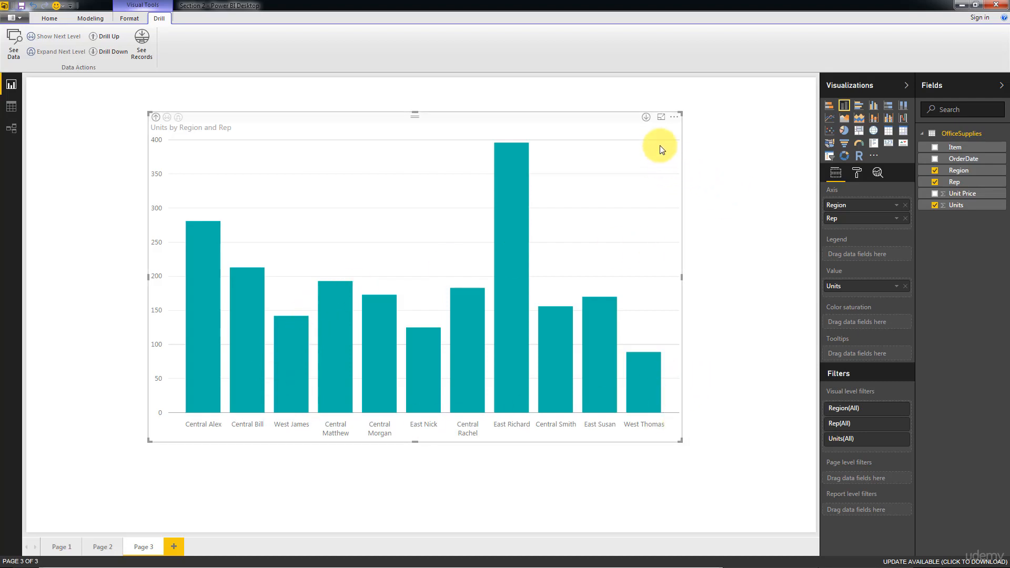
Try sorting the expanded chart by Region Rep, applying the sort twice to switch its direction
left_click(676, 118)
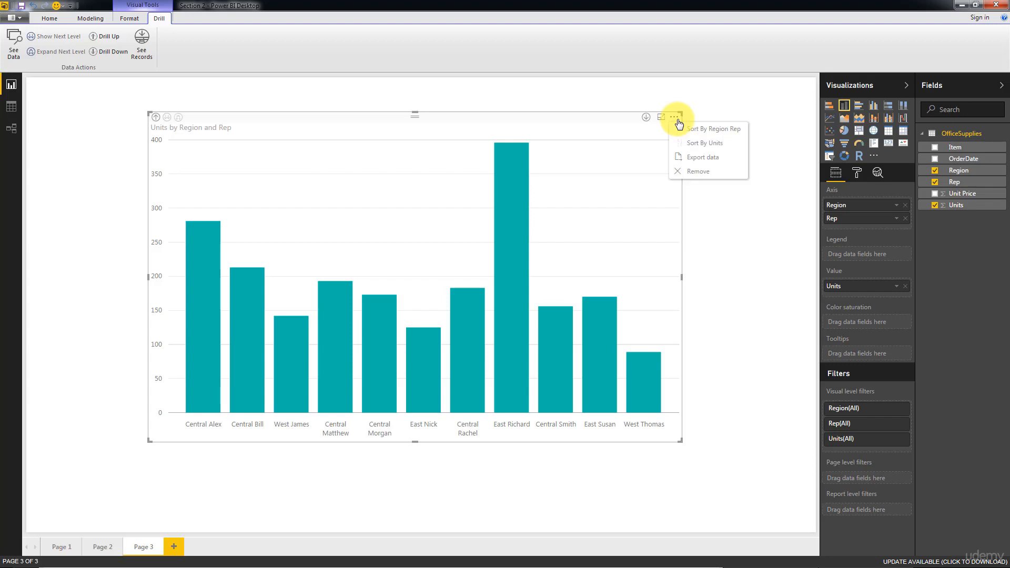
left_click(710, 132)
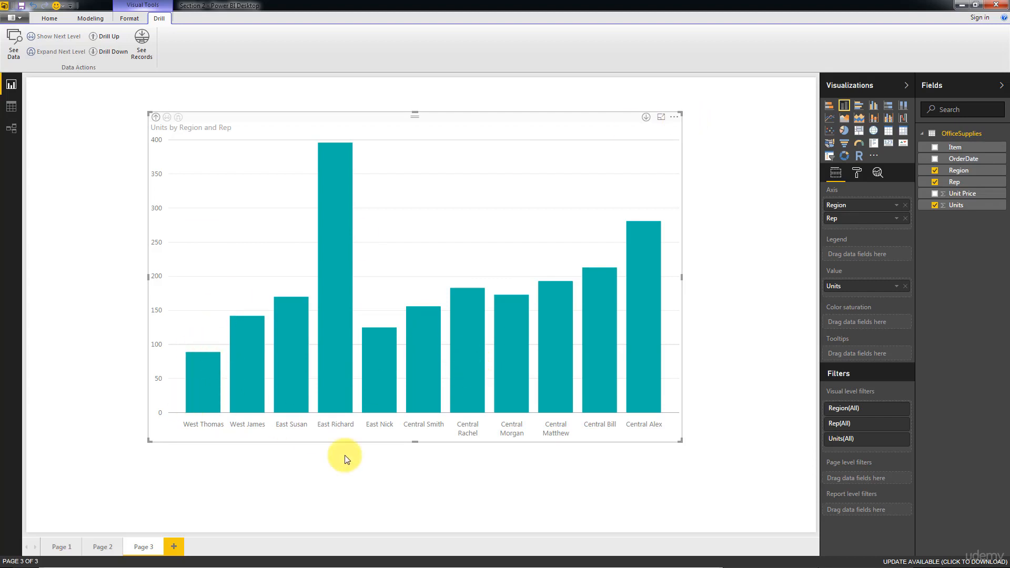
left_click(676, 119)
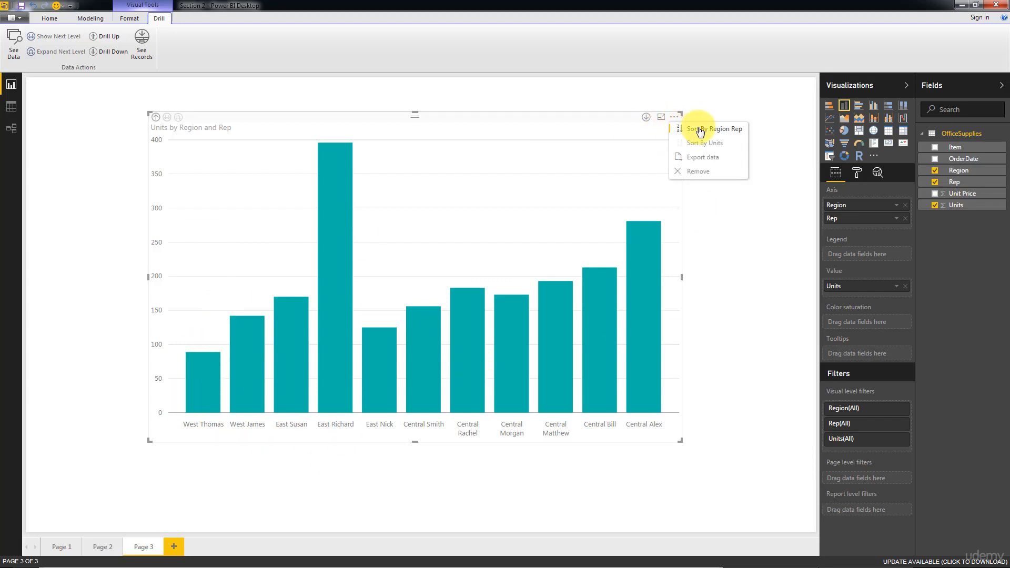
left_click(701, 131)
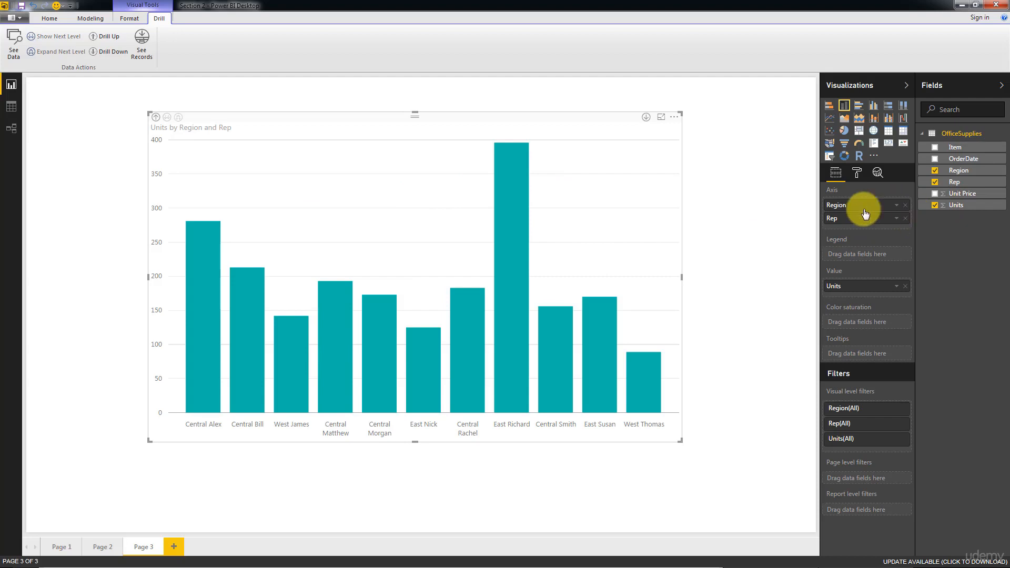
Remove Rep and Region from the chart's axis and add them back with Region first, followed by Rep
left_click(905, 218)
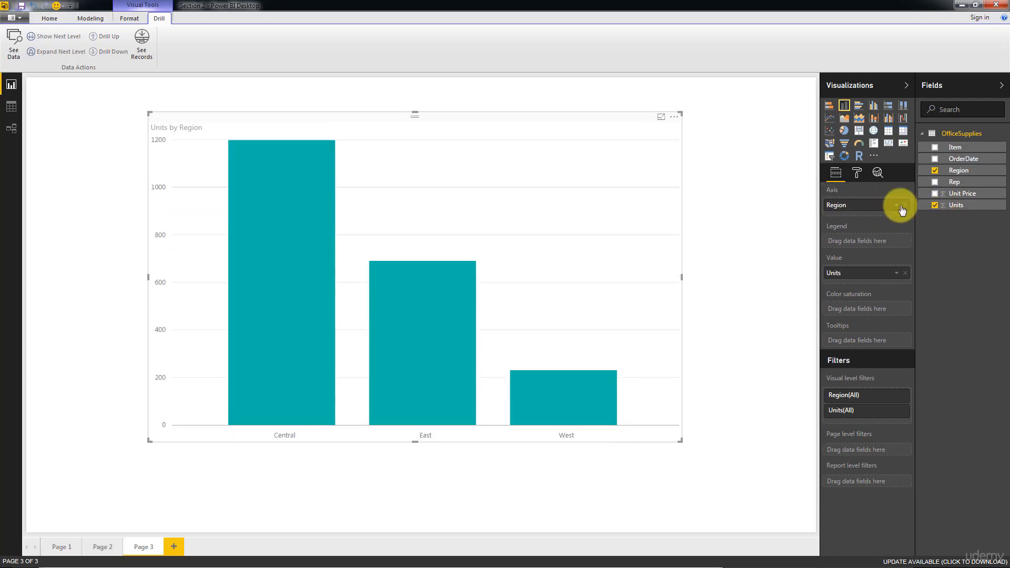
left_click(905, 206)
left_click_drag(963, 170, 892, 205)
left_click_drag(953, 182, 857, 213)
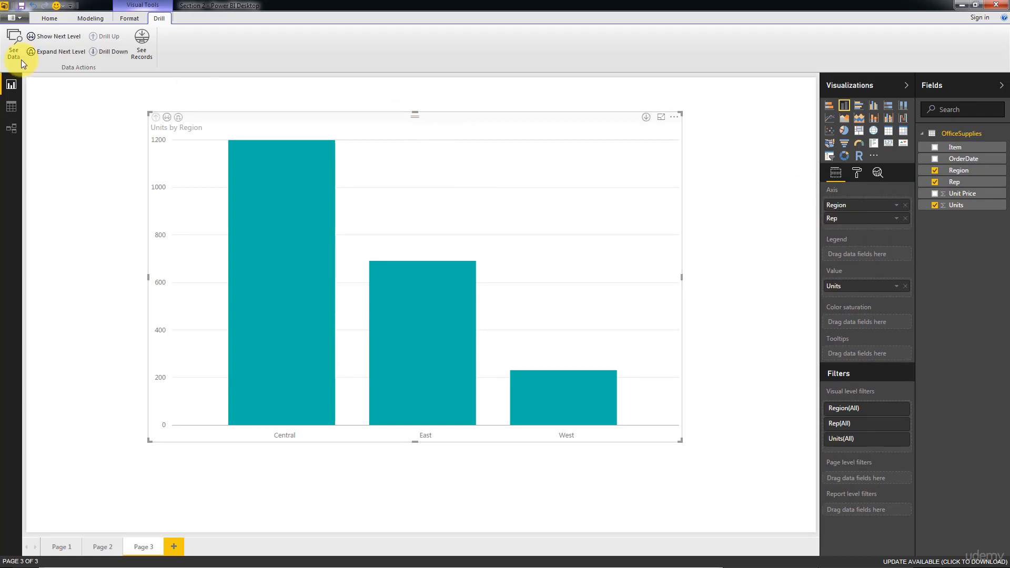
Expand the chart to the next level and sort it by Region Rep in ascending order
left_click(61, 47)
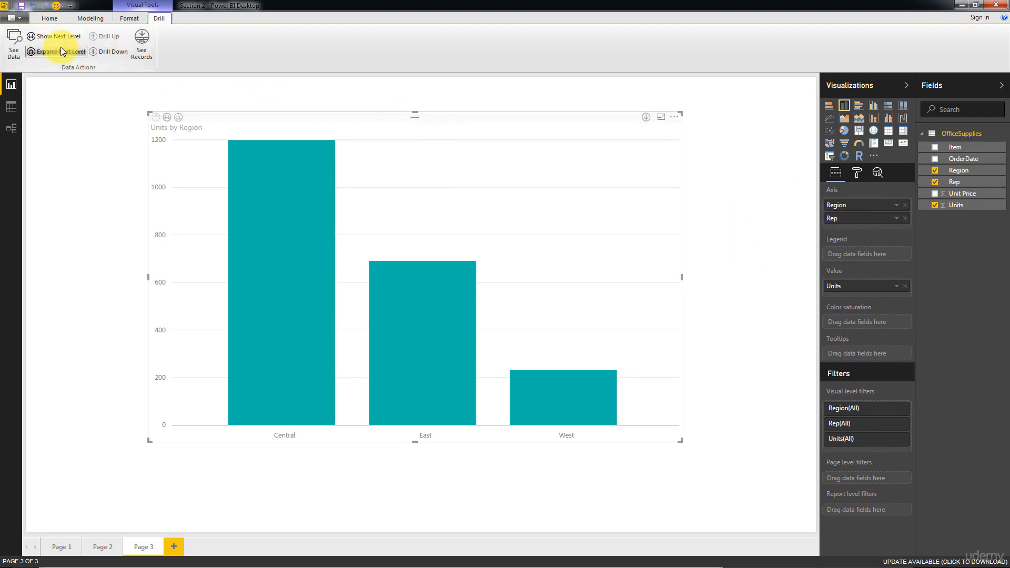
left_click(679, 124)
left_click(681, 129)
left_click(679, 124)
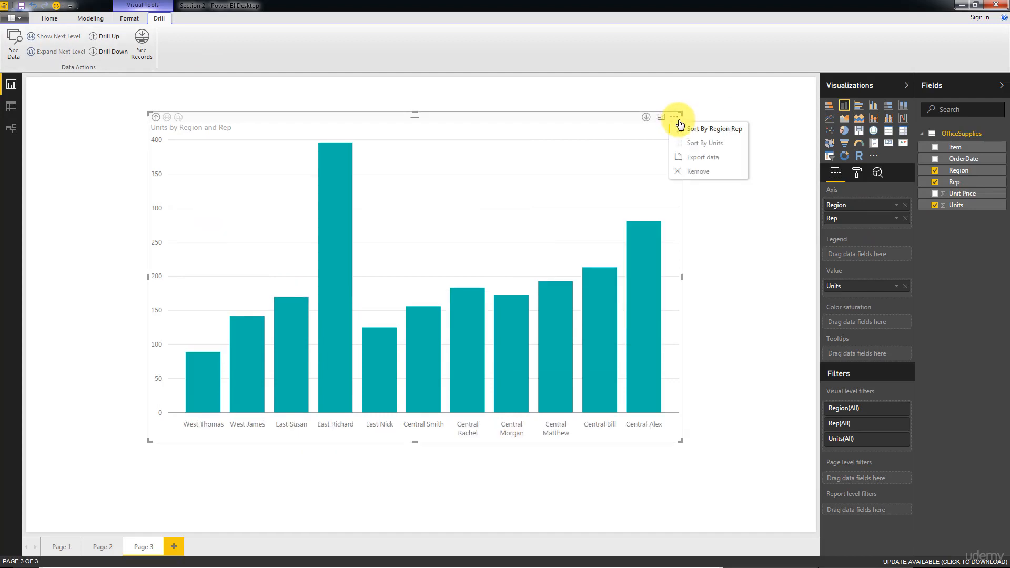
left_click(689, 129)
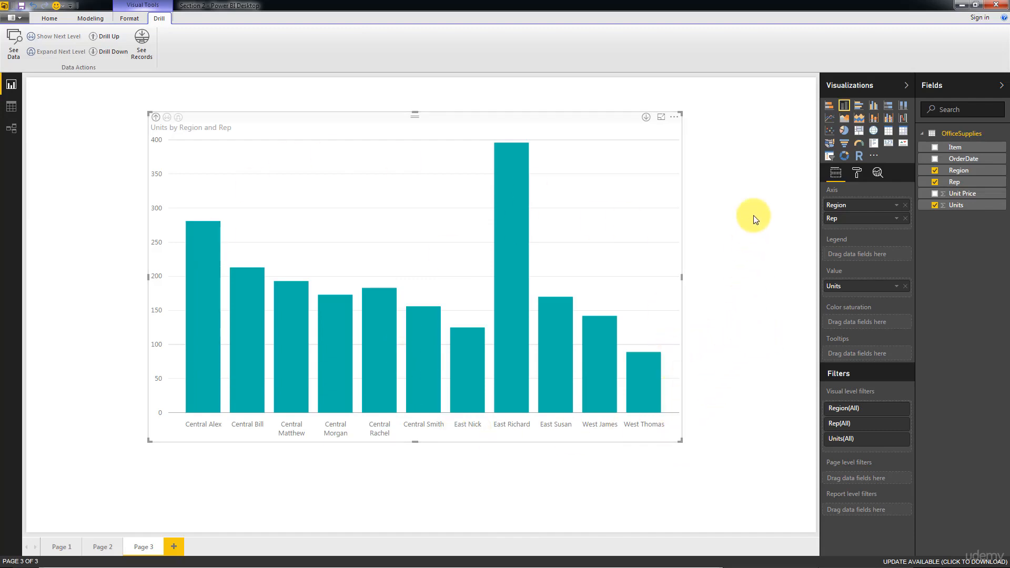
Try Units as the chart's color saturation field, and remove it again
left_click(733, 185)
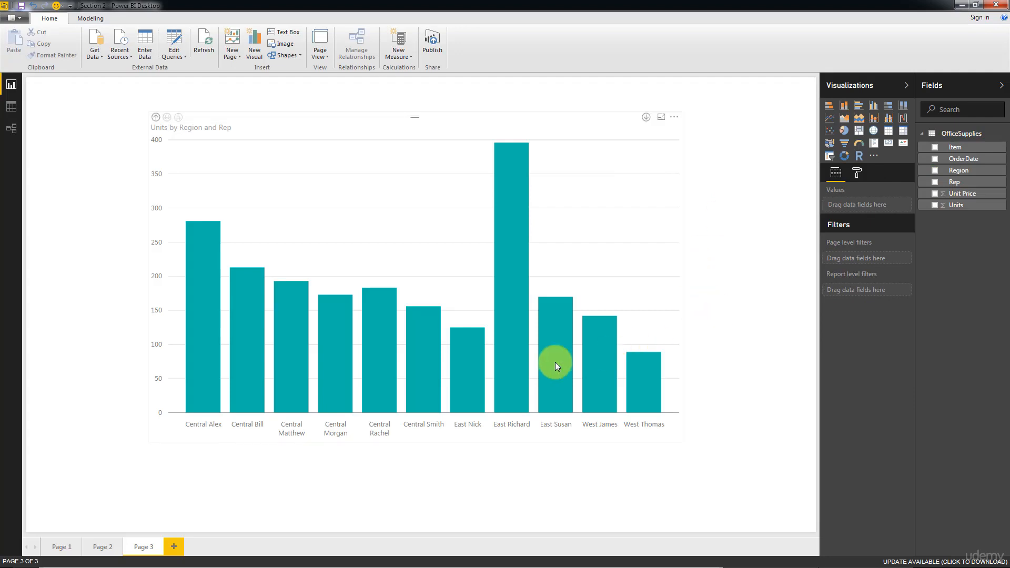
left_click(652, 189)
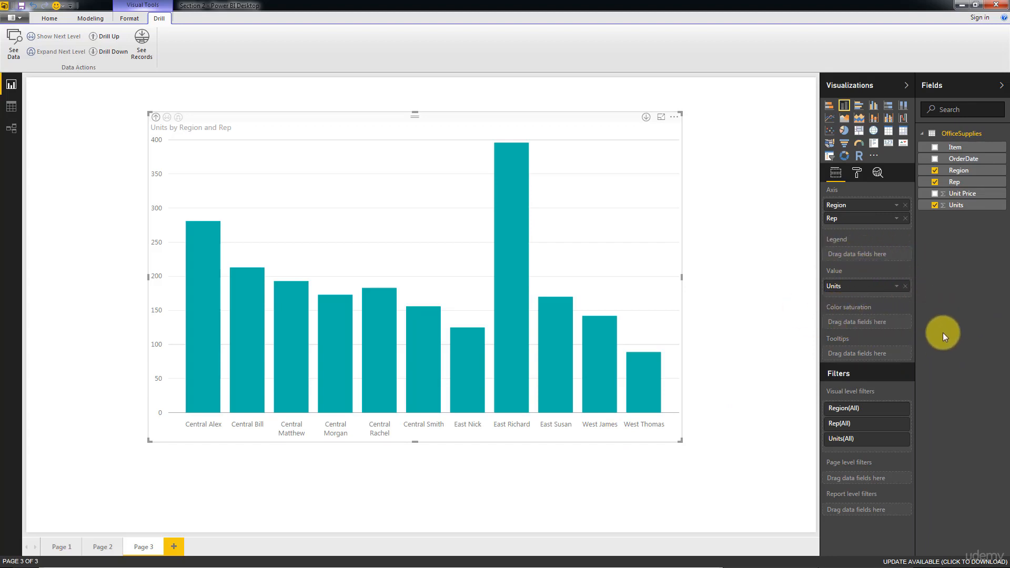
mouse_move(964, 212)
left_mouse_down()
mouse_move(908, 346)
mouse_move(860, 332)
mouse_move(927, 280)
mouse_move(913, 311)
mouse_move(852, 329)
mouse_move(858, 321)
left_mouse_up()
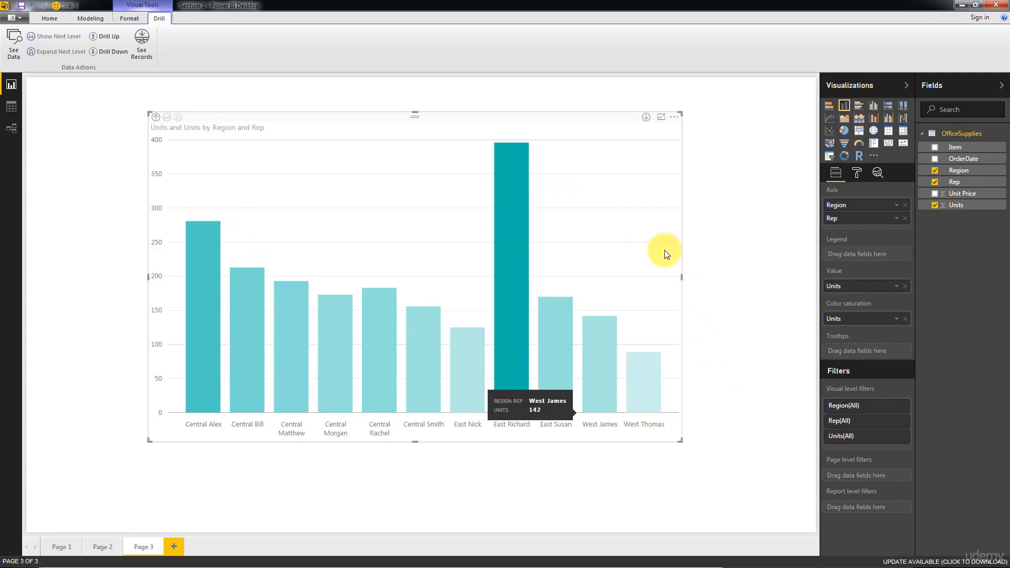
mouse_move(507, 174)
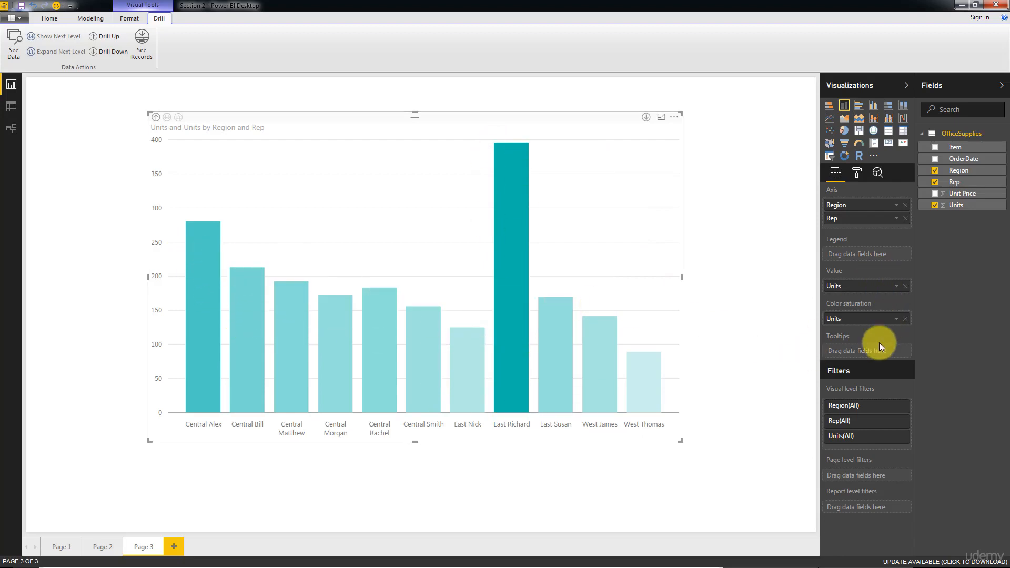
left_click(906, 319)
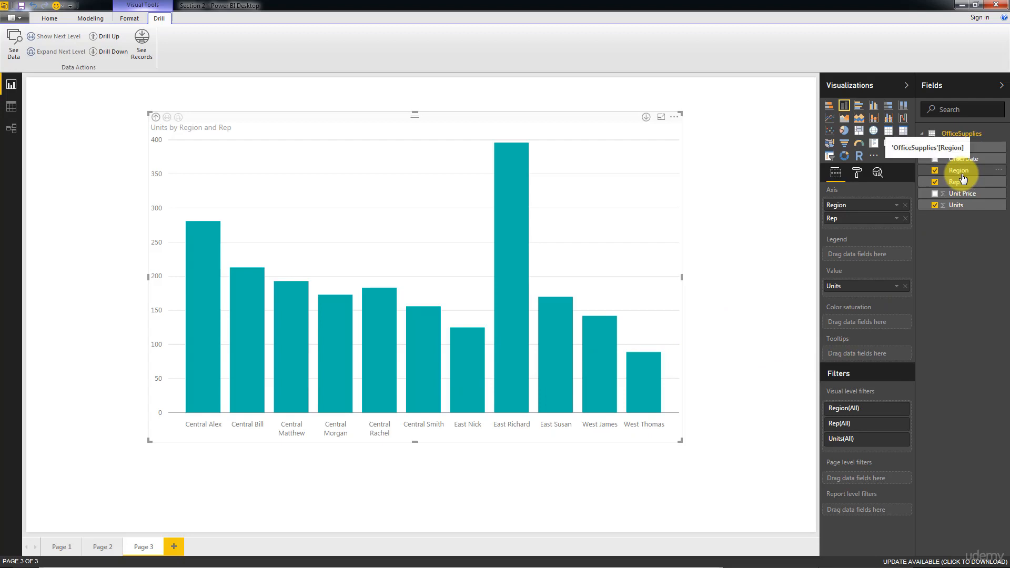
Add Region to the chart's legend so the columns are colored by region
left_click_drag(957, 170, 867, 287)
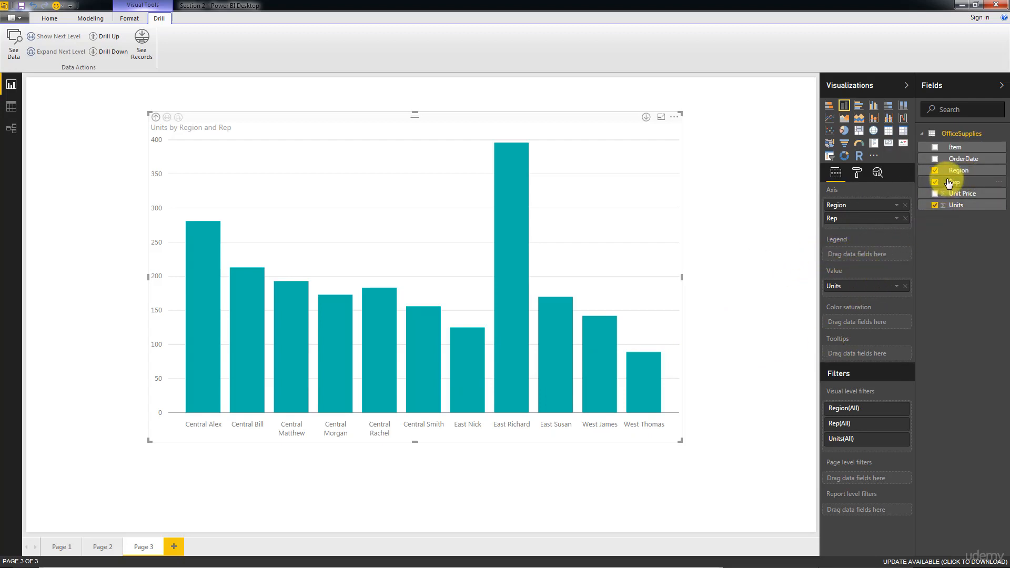
left_click_drag(874, 261, 873, 262)
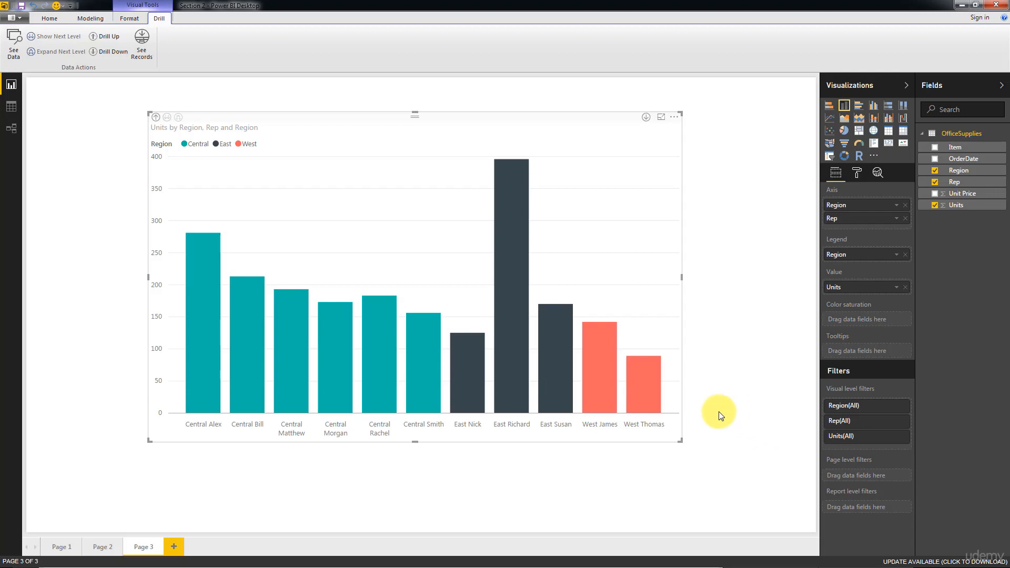
In the chart's data color formatting, try yellow for the Central region, and set it back to teal
left_click(858, 173)
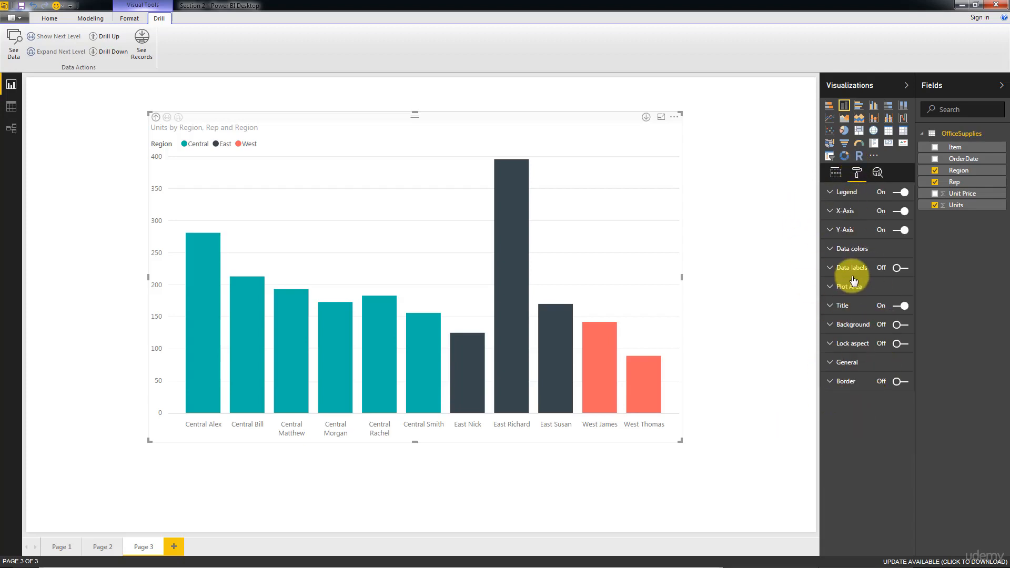
left_click(844, 250)
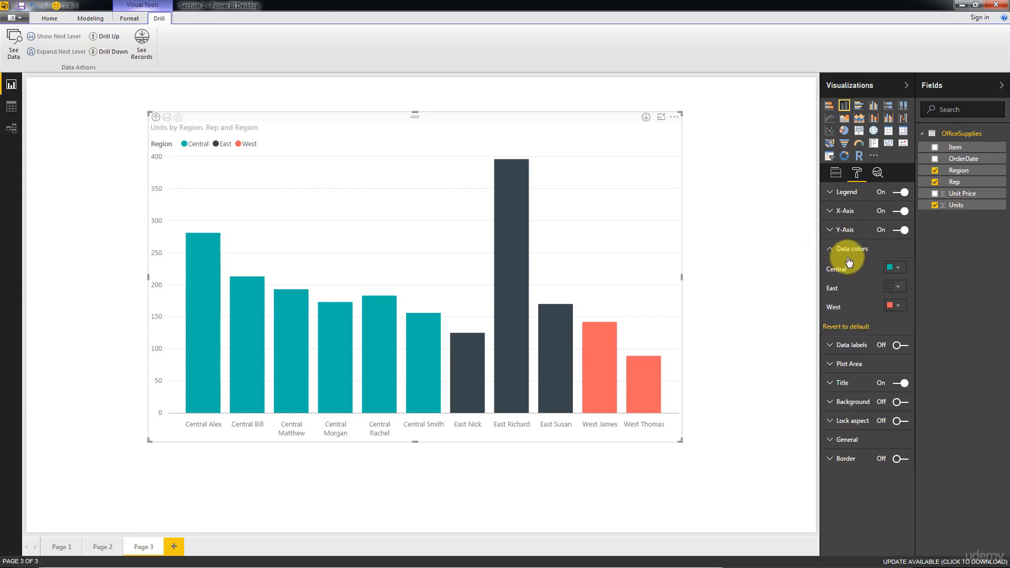
left_click(899, 269)
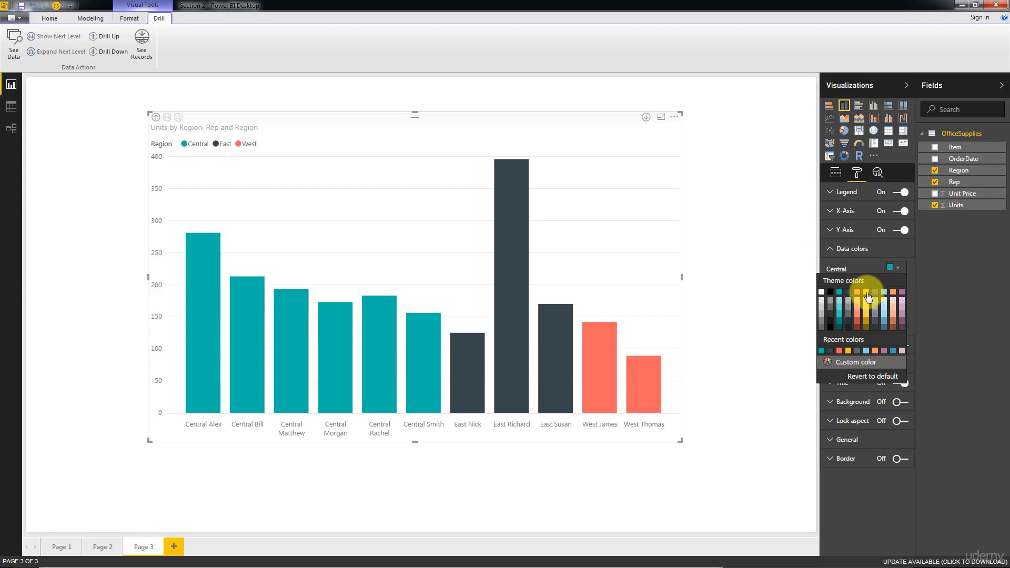
left_click(867, 292)
left_click(897, 290)
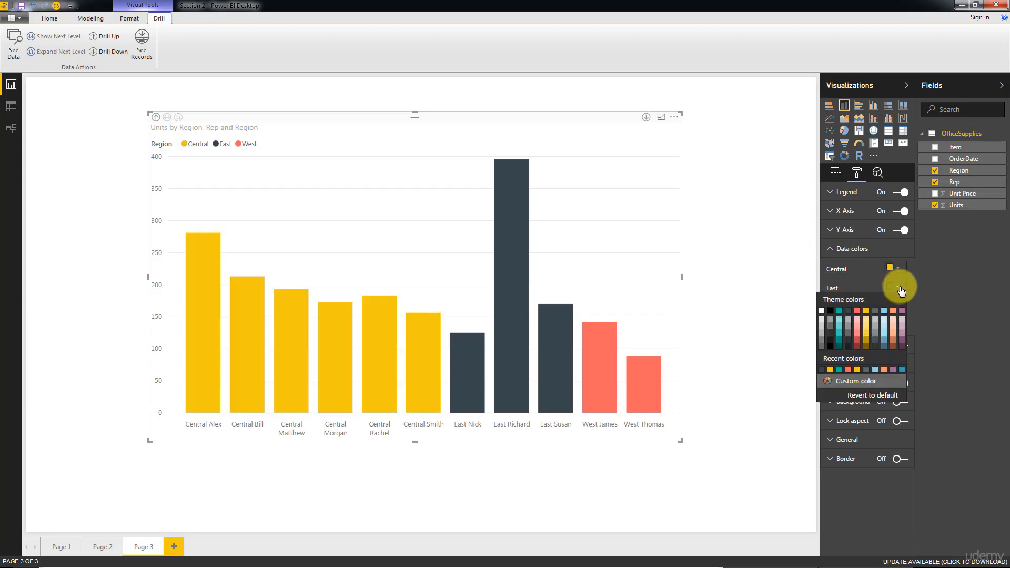
left_click(898, 269)
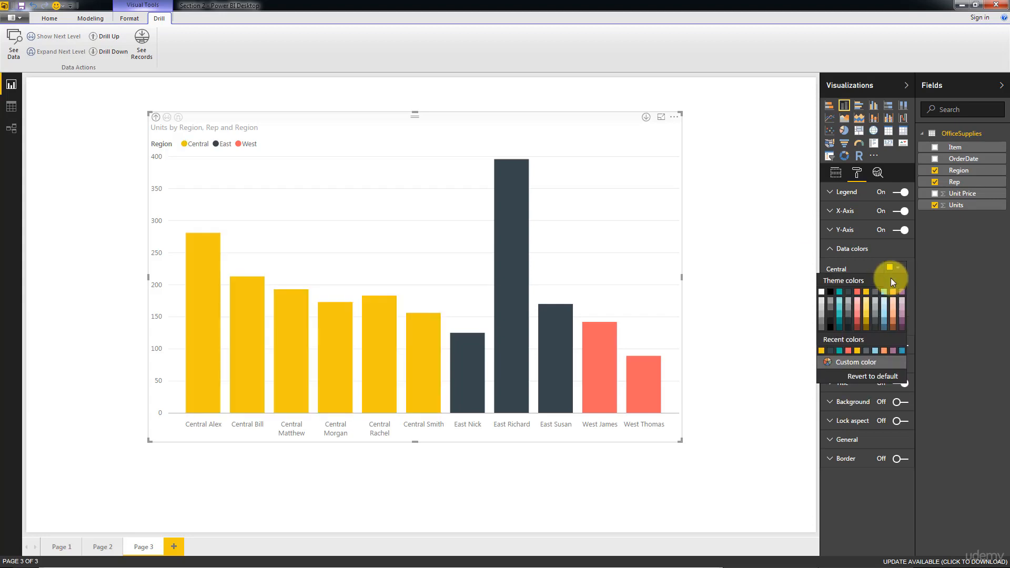
left_click(840, 309)
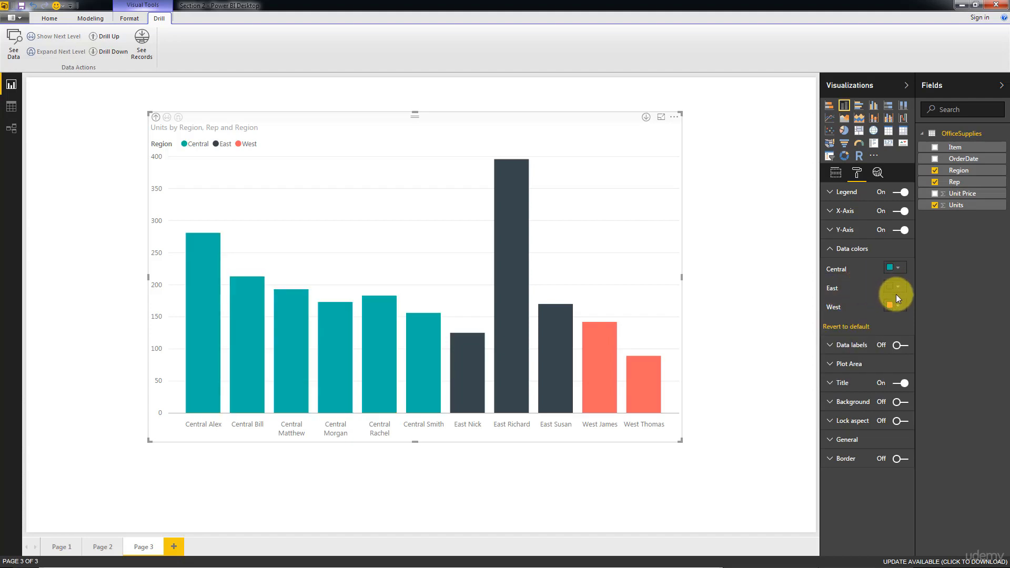
Set the East region's data color to yellow and leave the West region's color as it is
left_click(896, 294)
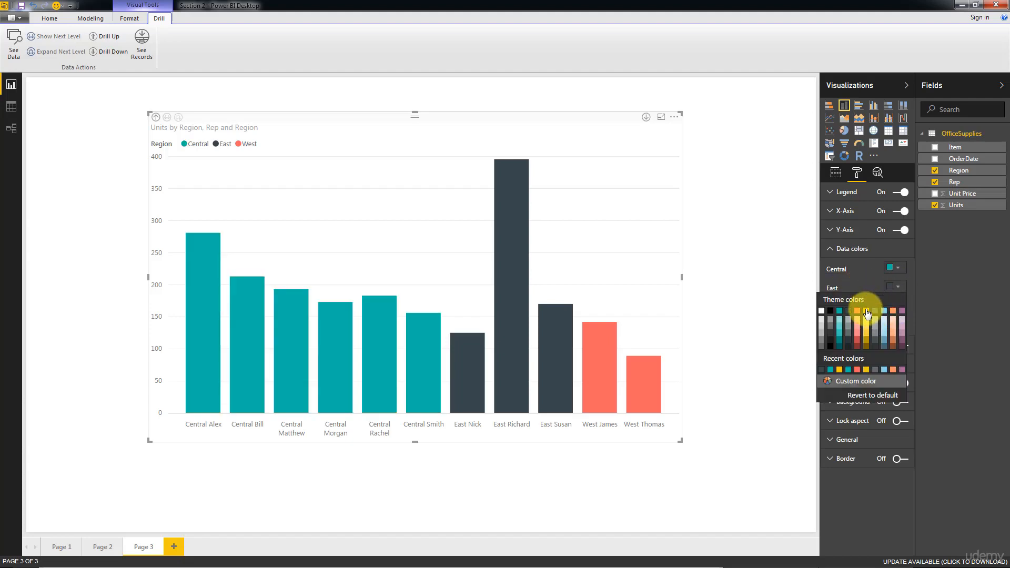
left_click(867, 312)
left_click(896, 308)
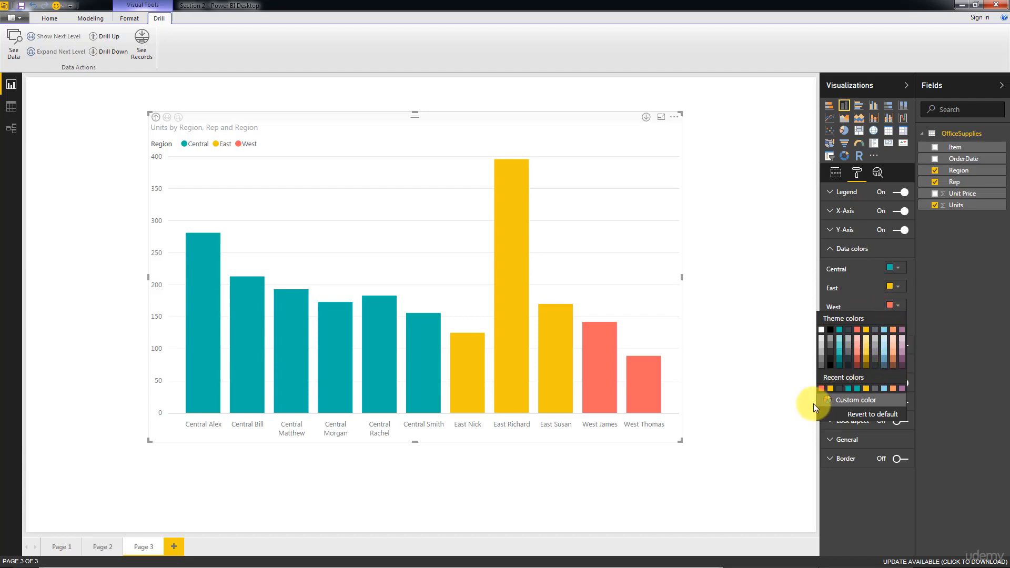
left_click(816, 387)
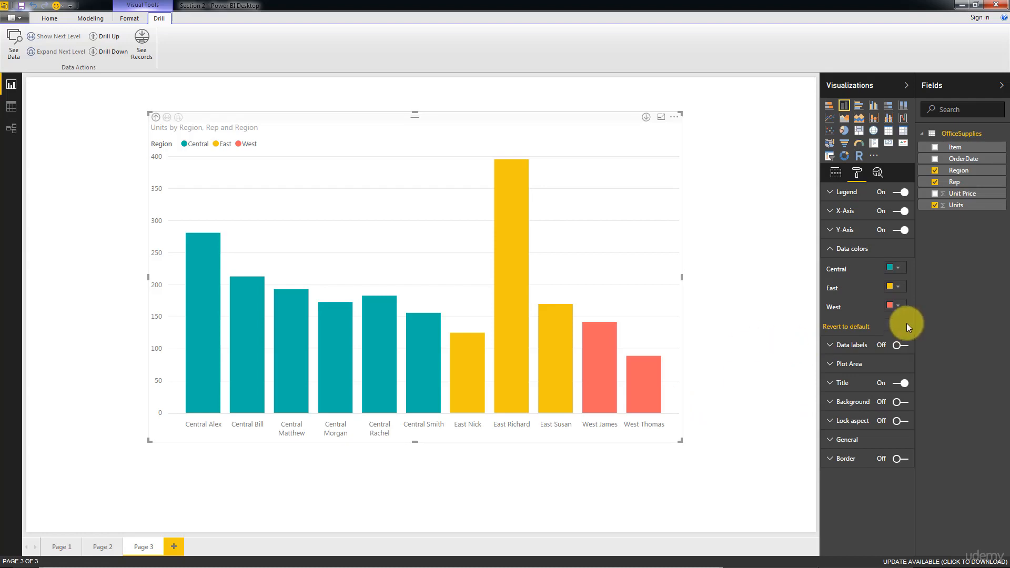